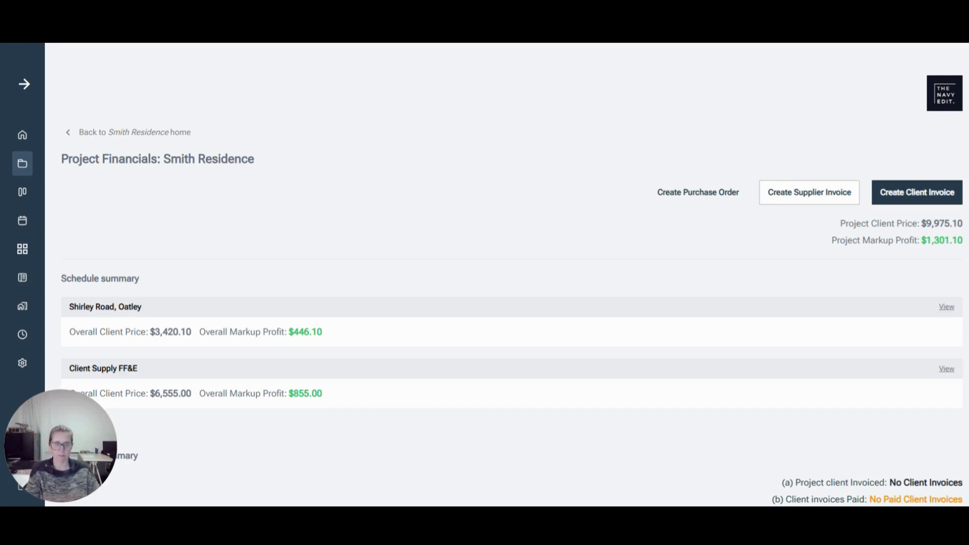
Step: Open a new client invoice for the project and set its invoice number to 501
click(911, 198)
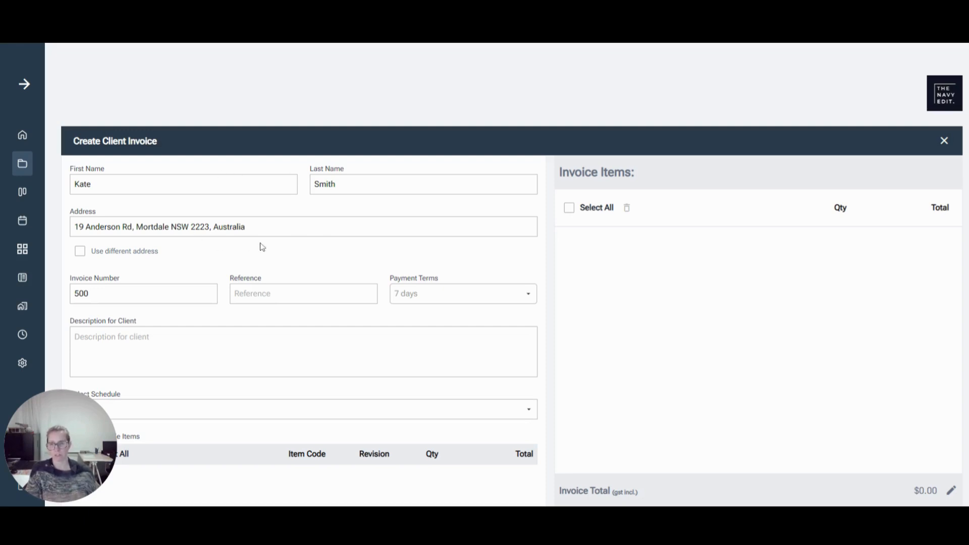
scroll(512, 273, down, 1)
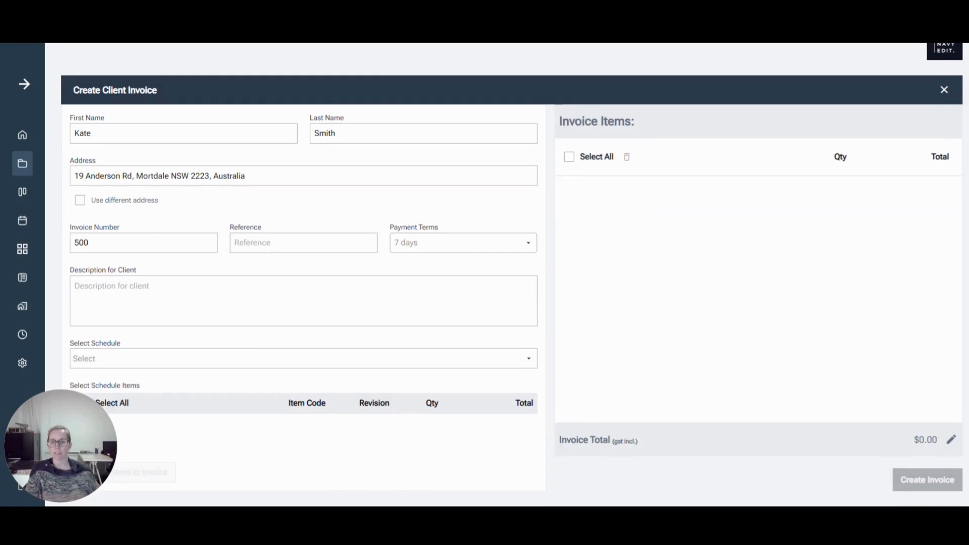
click(91, 243)
key(BackSpace)
key(BackSpace)
key(BackSpace)
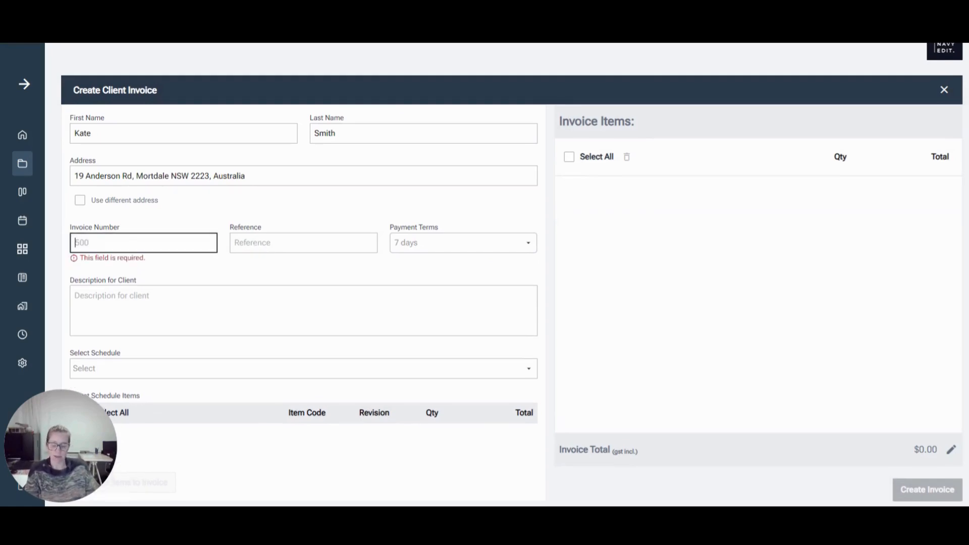
text(501)
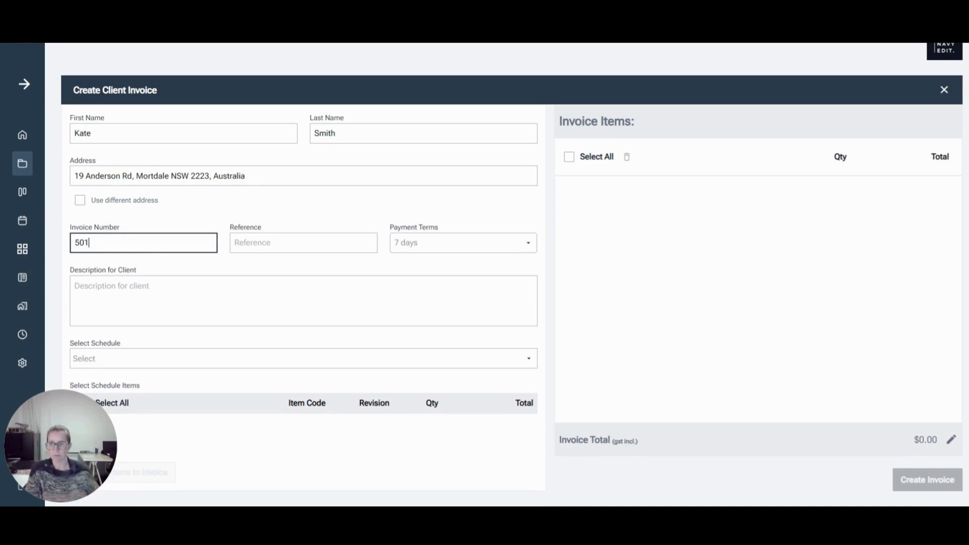
click(175, 225)
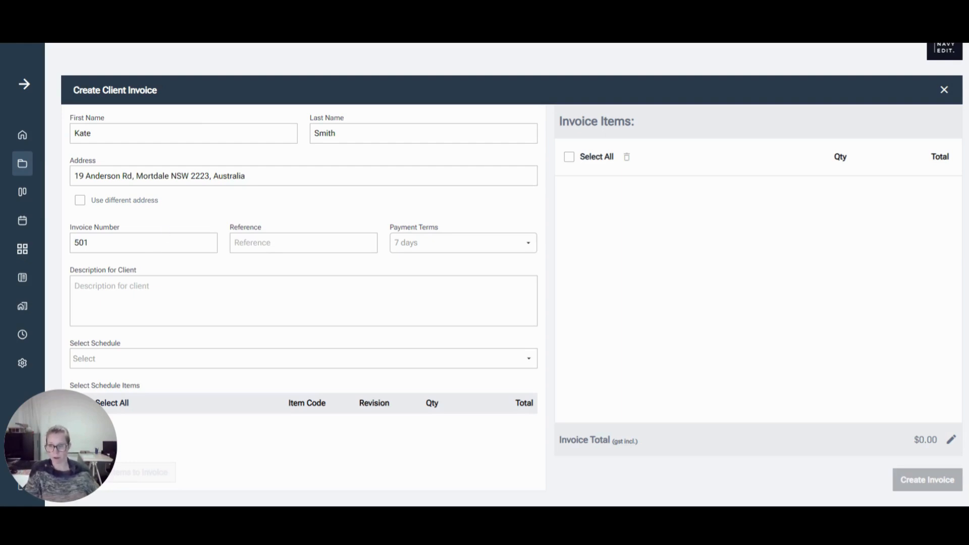
Step: Enter the job reference 2401 with the client's street name and choose 7 days payment terms
click(304, 242)
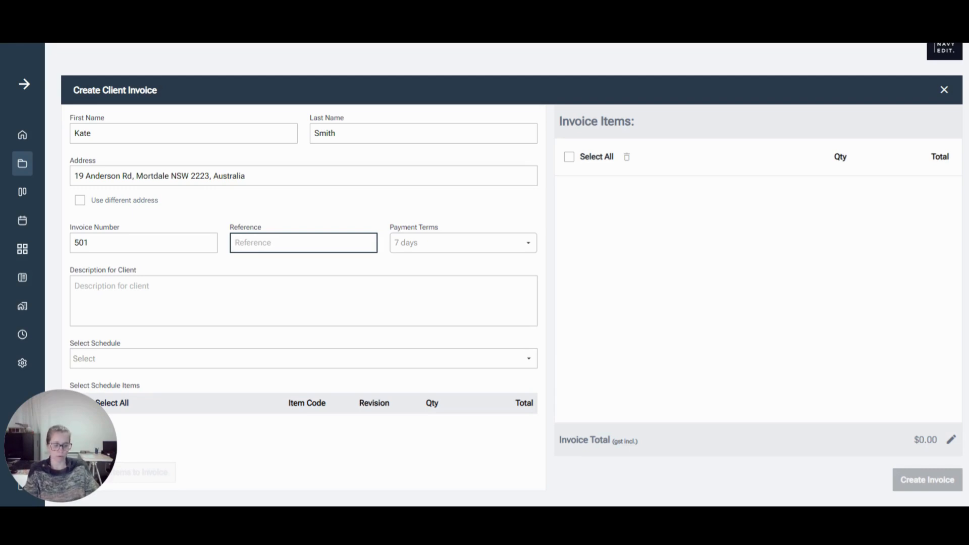
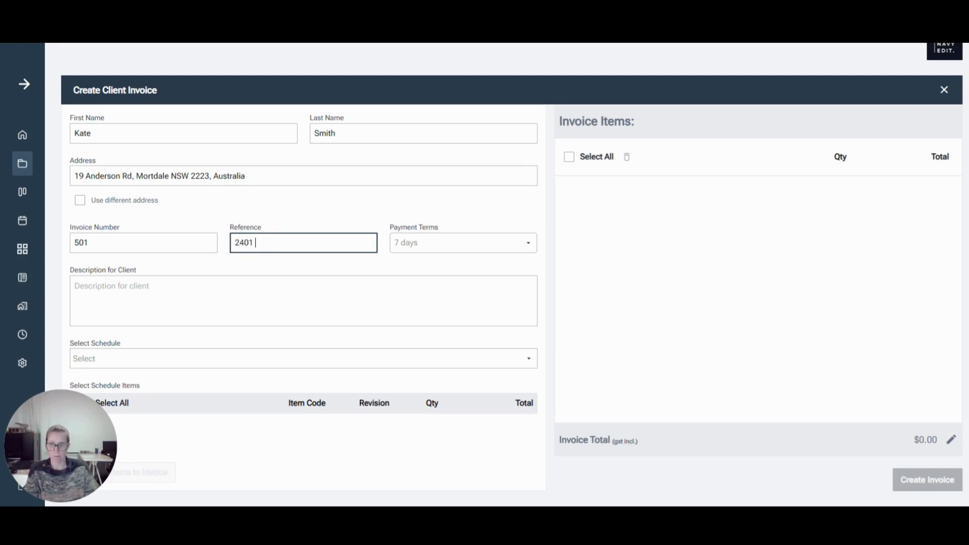
click(436, 245)
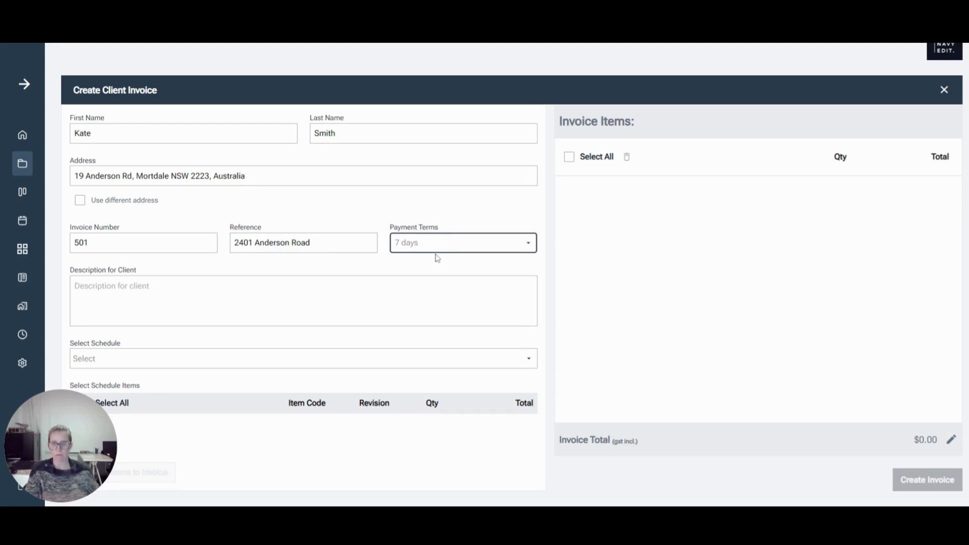
click(373, 286)
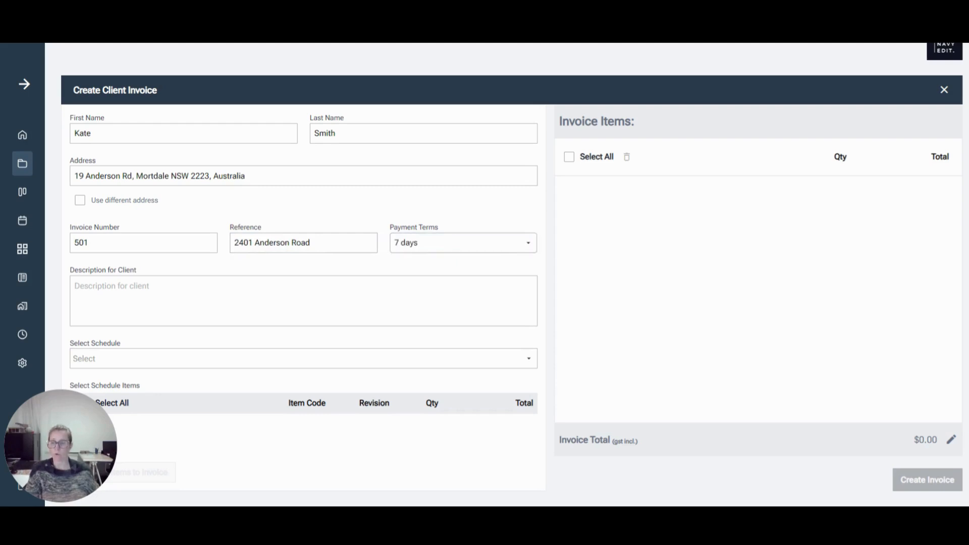
Step: Enter the client description "Wet Area Items as per agreed schedule"
click(304, 300)
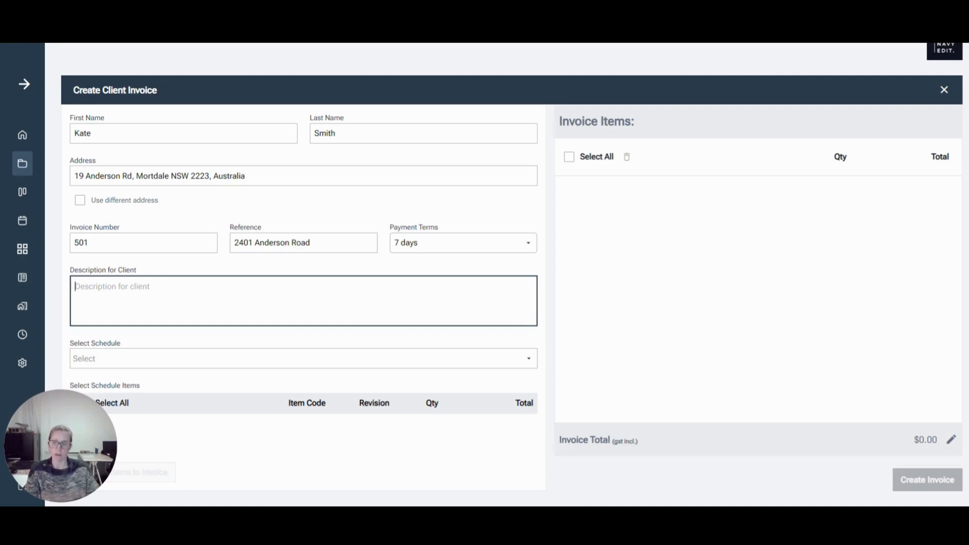
text(We)
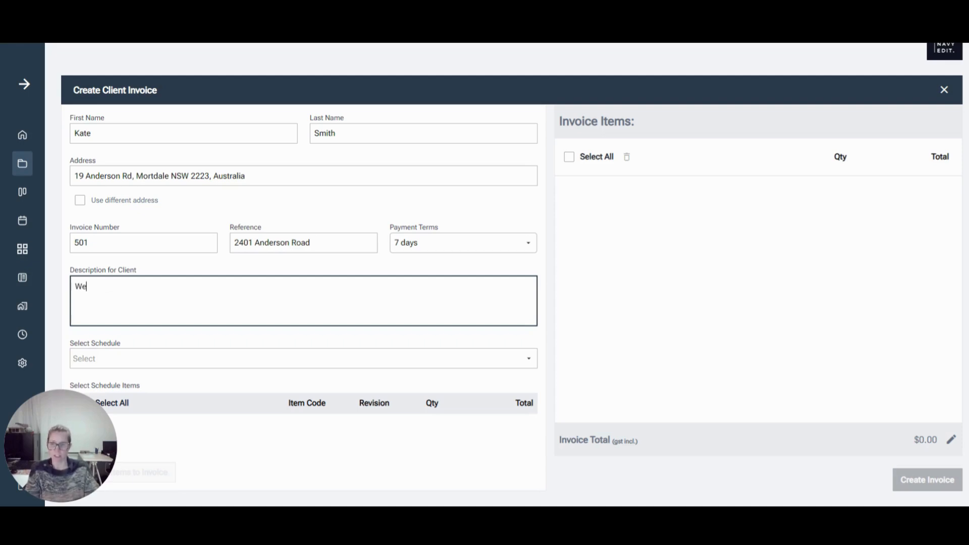
text(t Area Items)
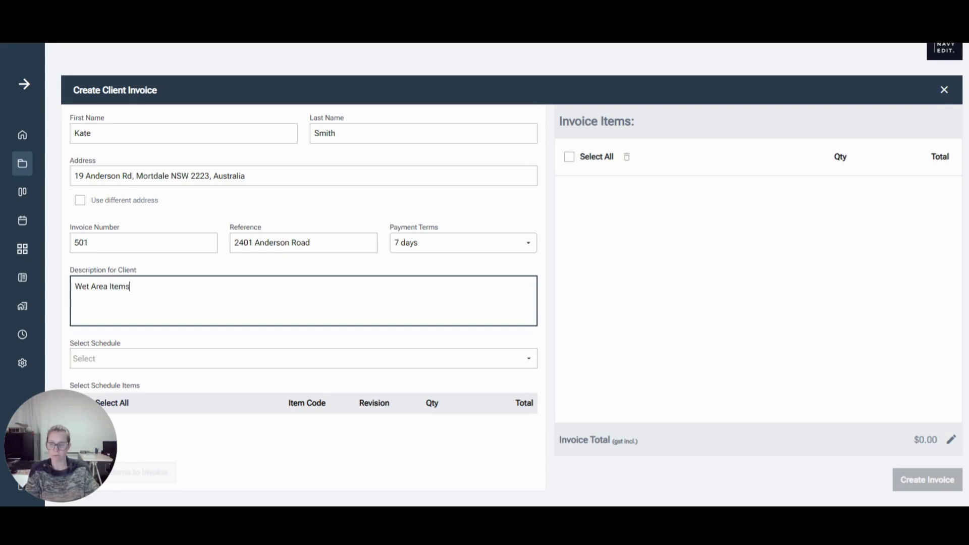
text( as per af)
key(BackSpace)
text(greed schedule)
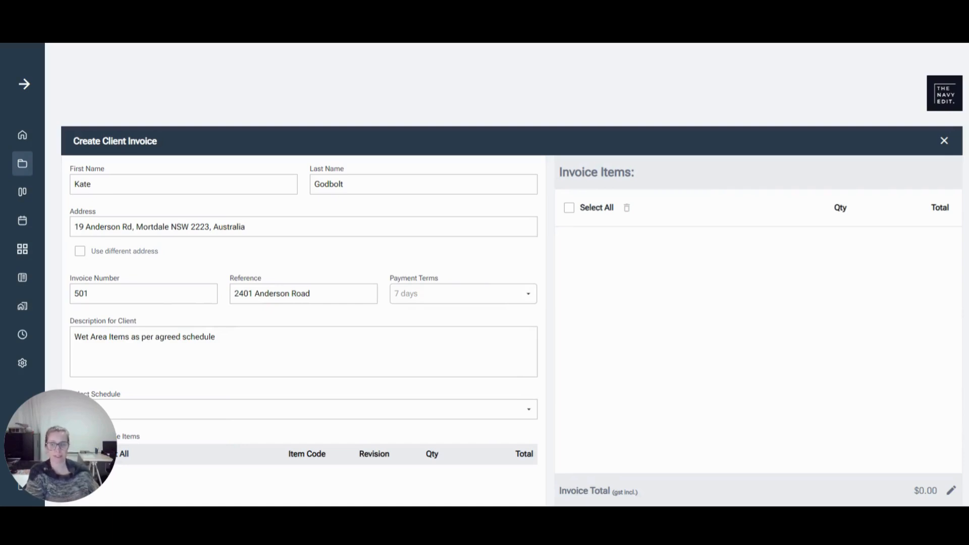
Step: Choose the Client Supply FF&E schedule and add all four Master Ensuite items to the invoice
scroll(680, 329, down, 1)
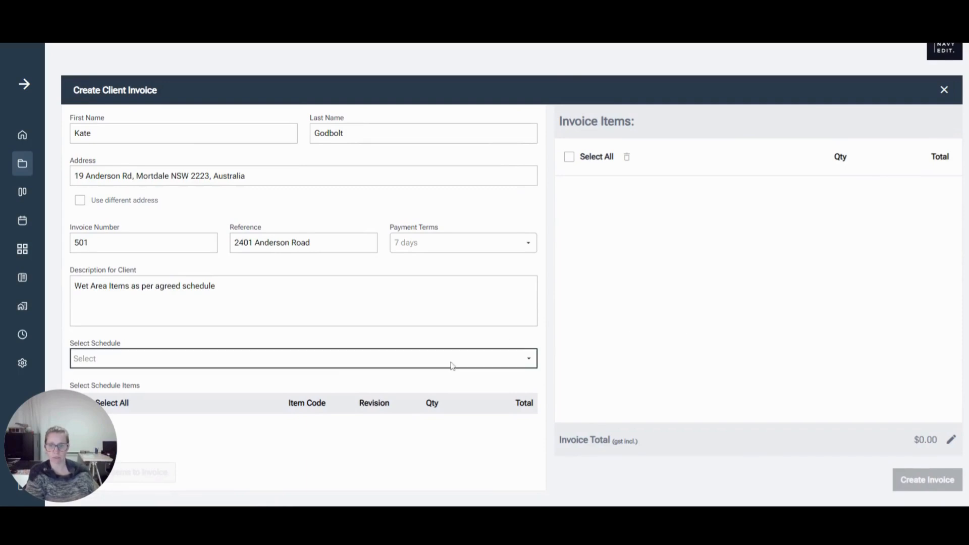
click(161, 382)
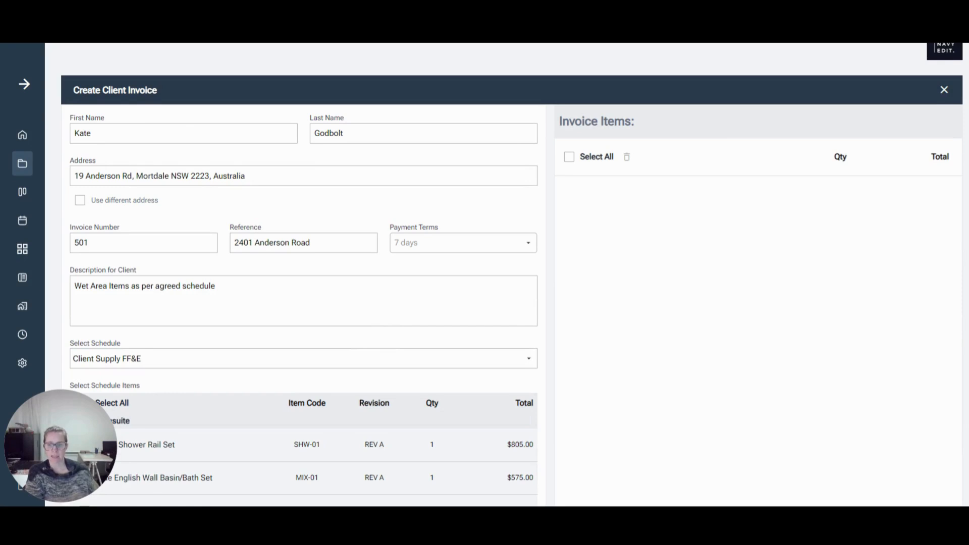
scroll(459, 291, down, 3)
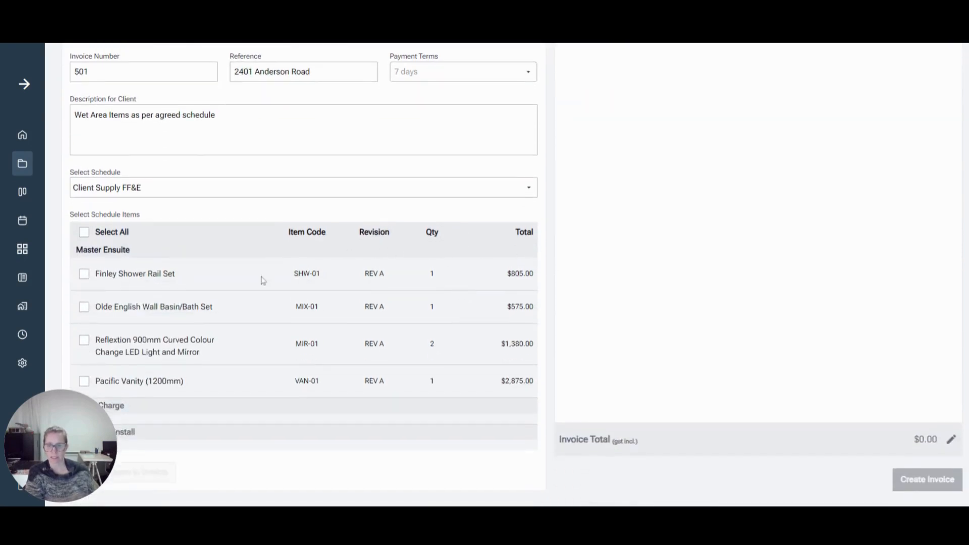
click(84, 274)
click(84, 308)
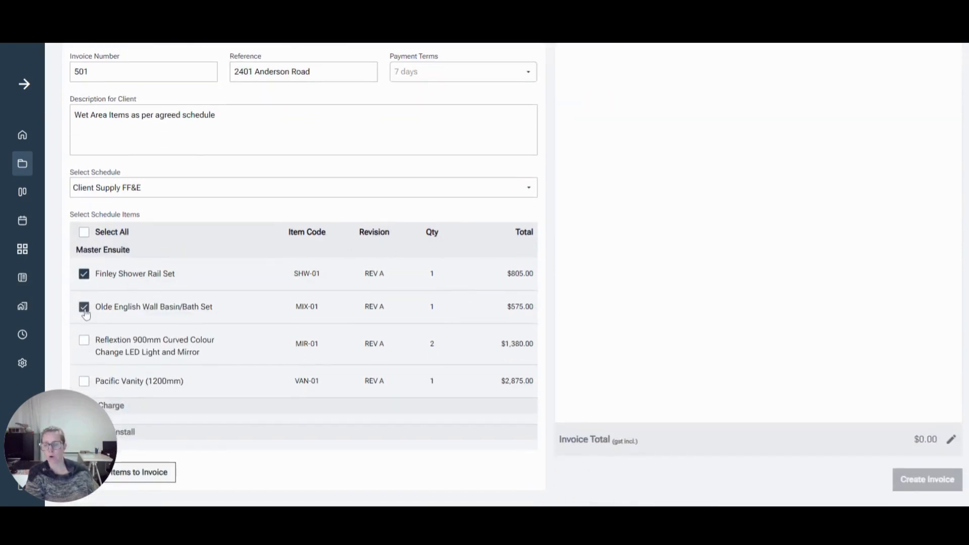
click(84, 342)
click(86, 384)
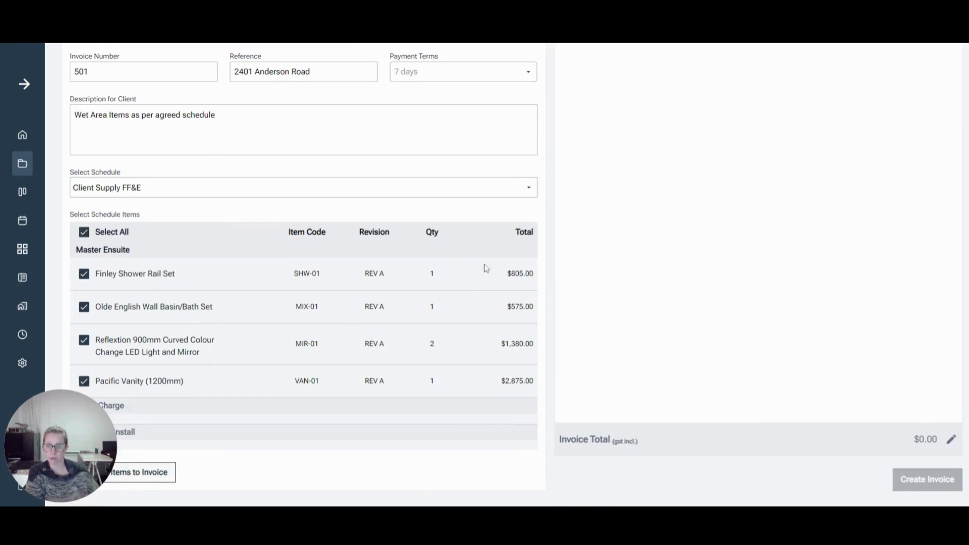
click(143, 472)
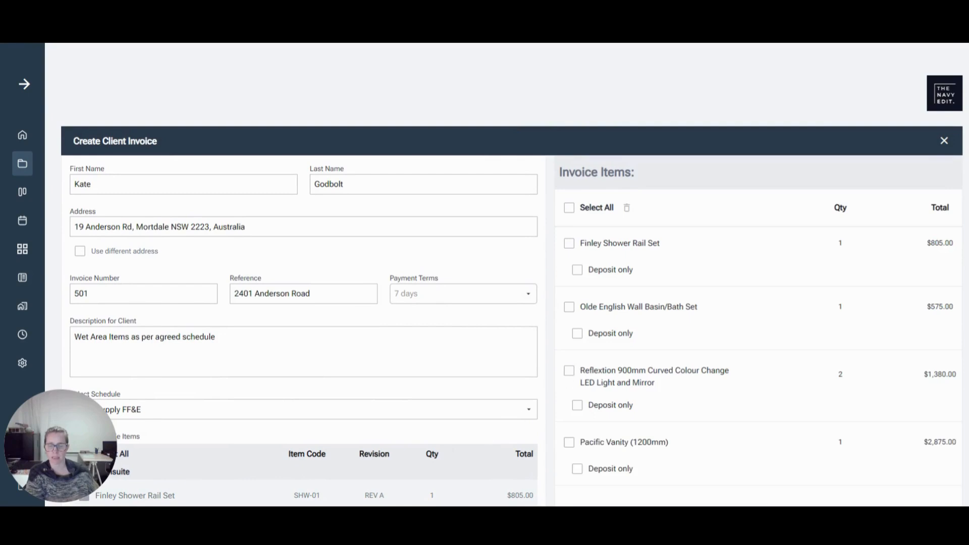
Step: Try marking the Finley Shower Rail Set as deposit only, then clear that option
scroll(663, 351, down, 3)
scroll(663, 351, up, 1)
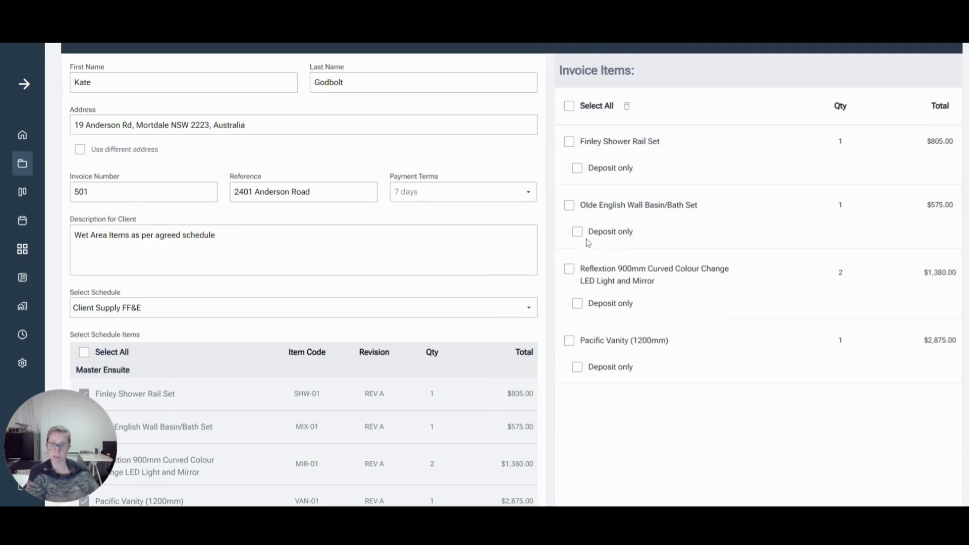
click(577, 168)
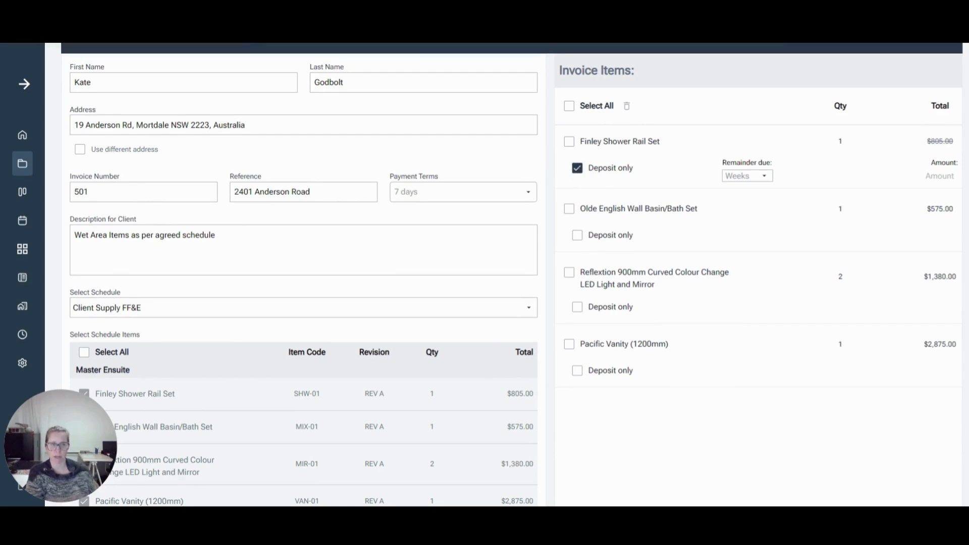
click(758, 176)
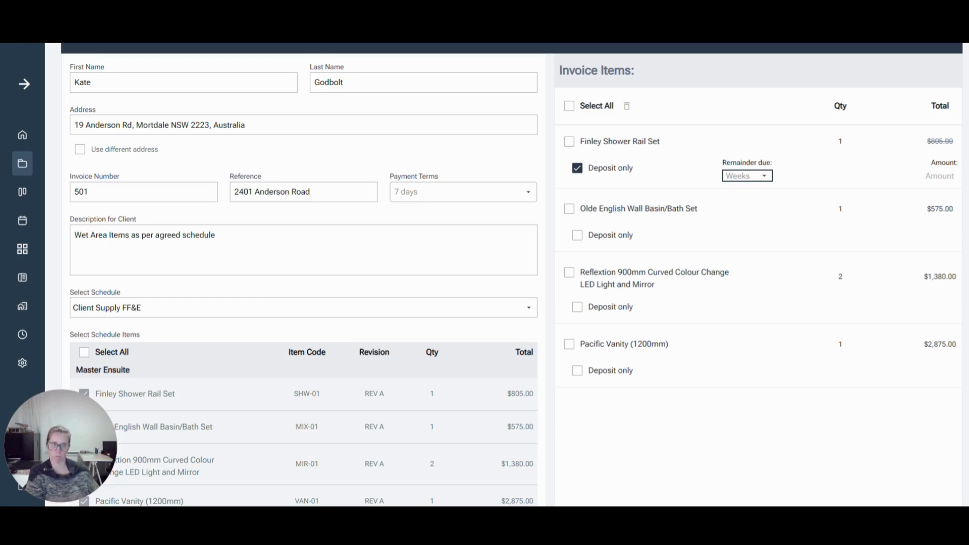
click(576, 168)
Step: Select all invoice items and create the client invoice
click(569, 105)
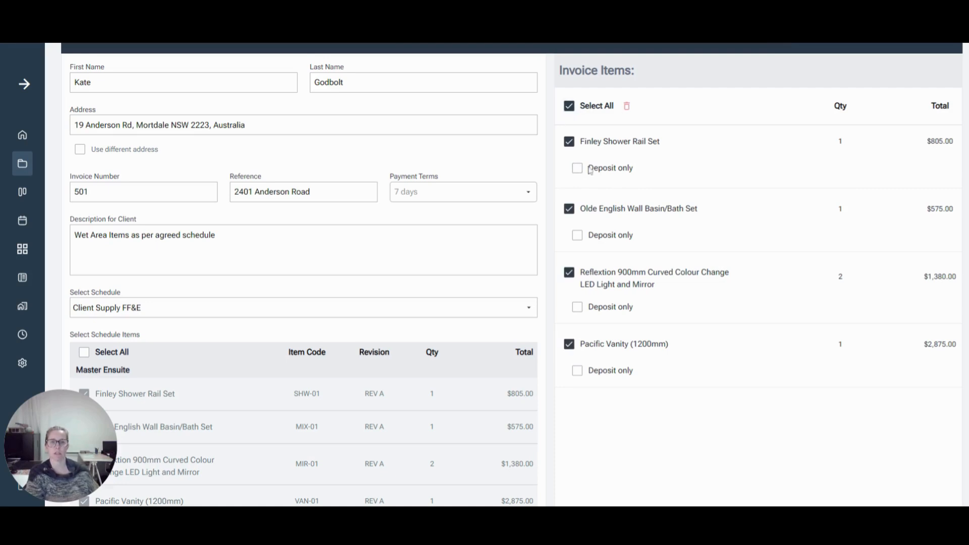
scroll(714, 284, down, 3)
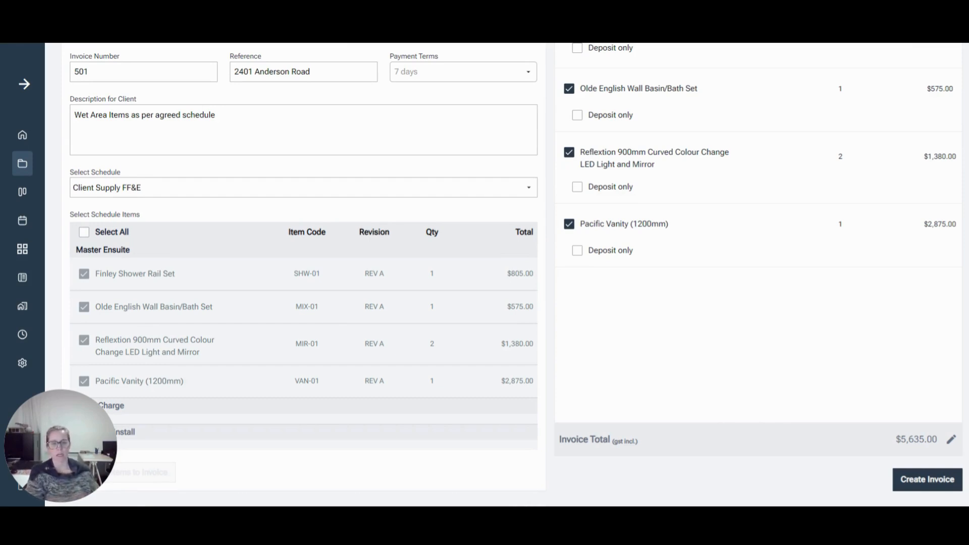
scroll(954, 444, up, 1)
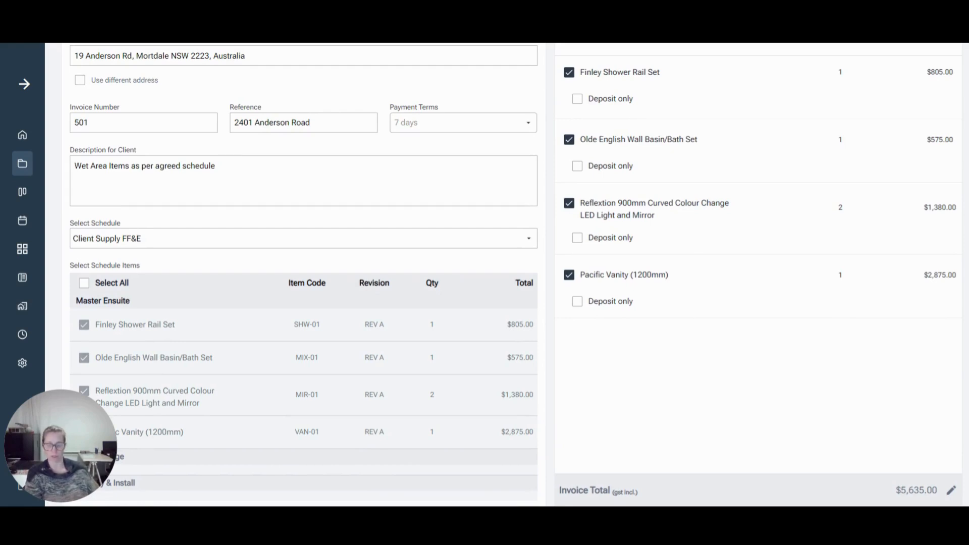
scroll(825, 303, down, 1)
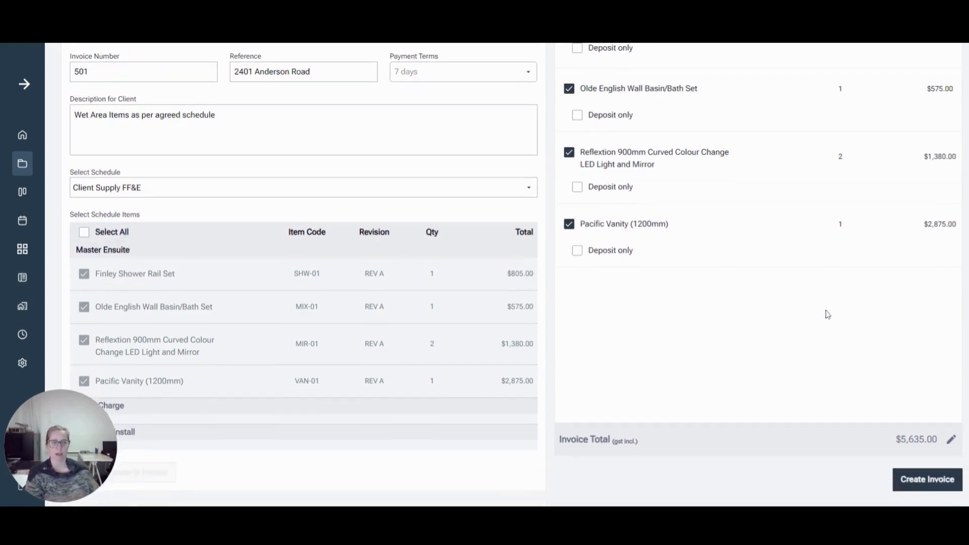
click(919, 486)
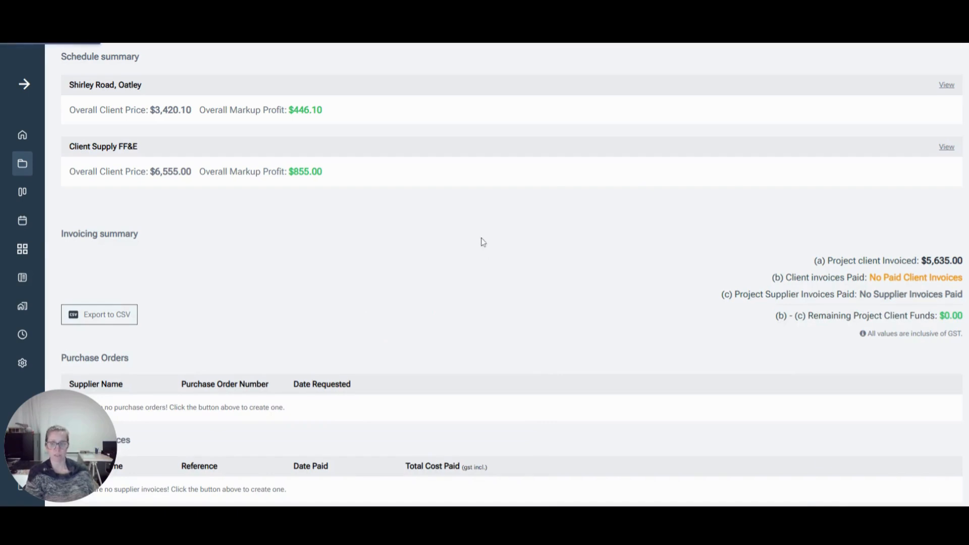
scroll(482, 242, down, 2)
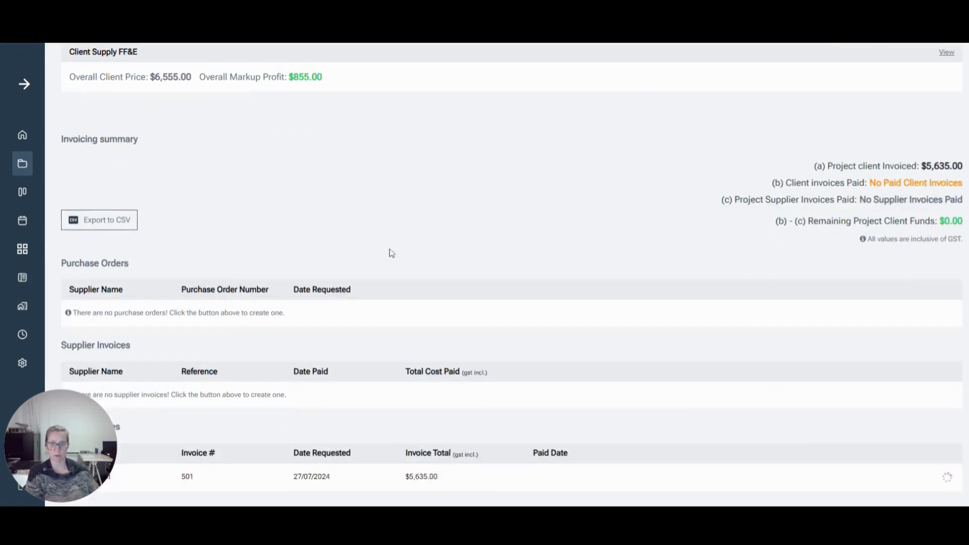